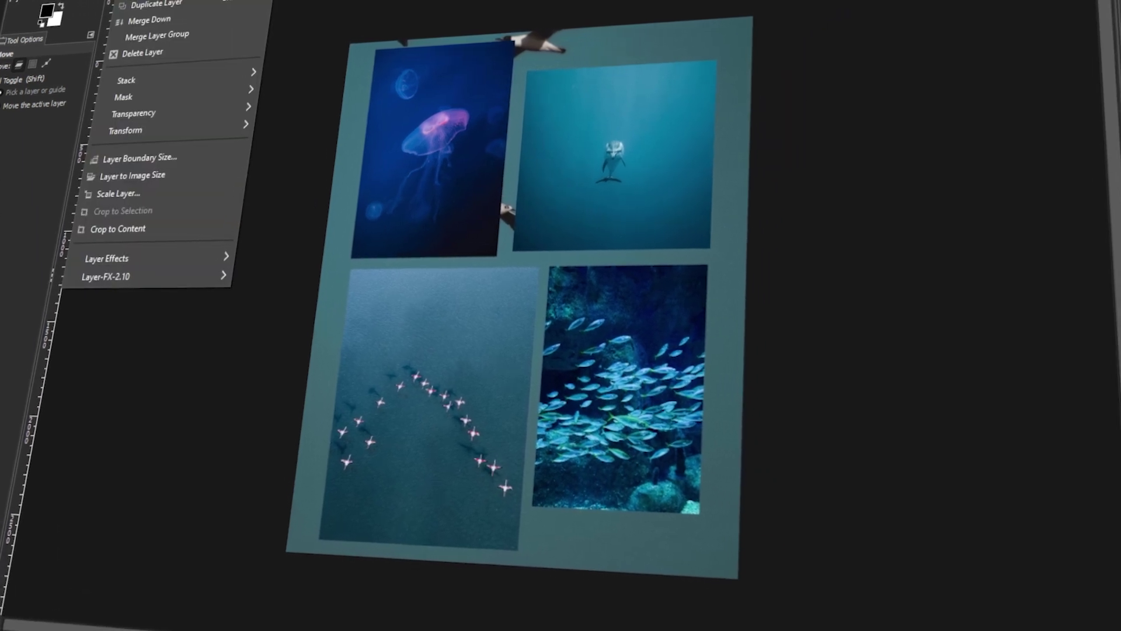
Step: Add an empty layer group and drag it above the five photo layers
{"action": "key", "text": "Escape"}
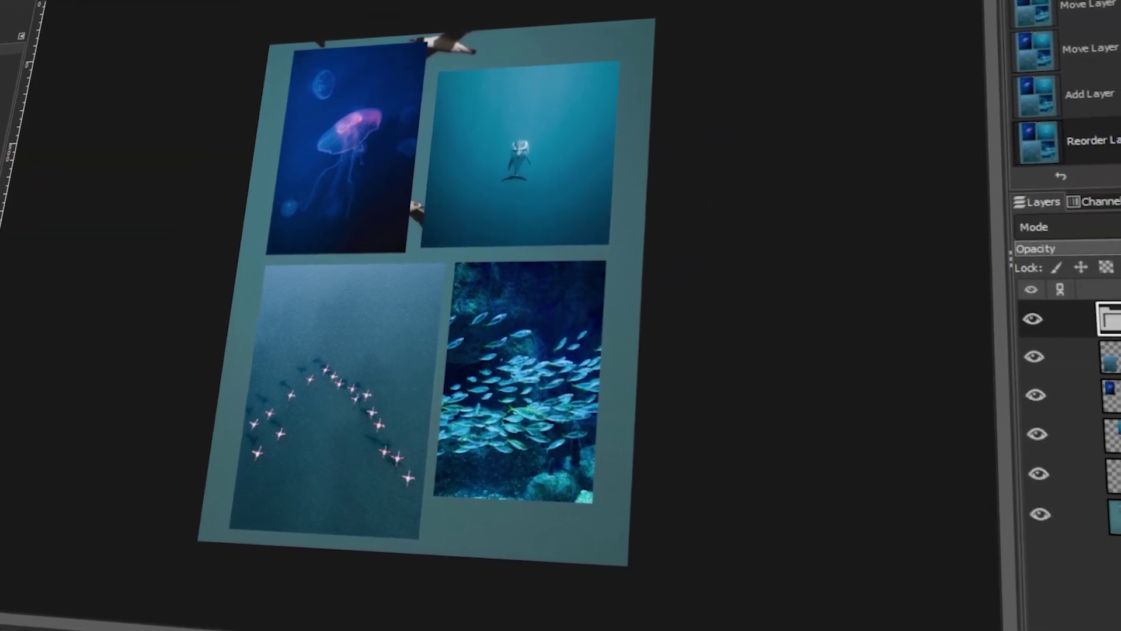
{"action": "key", "text": "Return"}
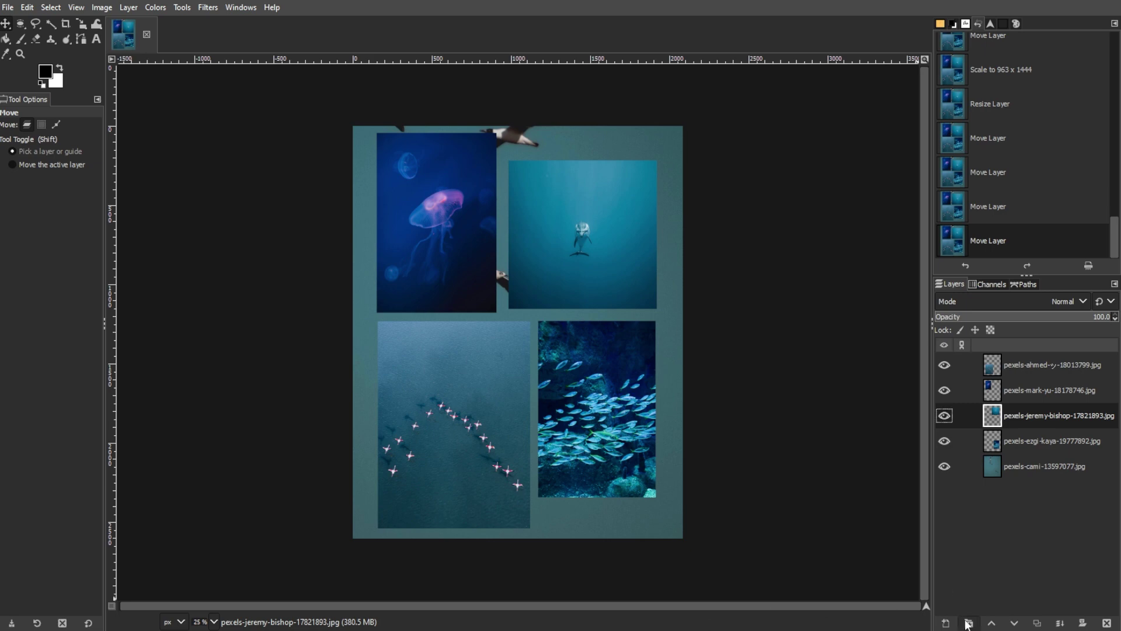
{"action": "left_click", "coordinate": [968, 624]}
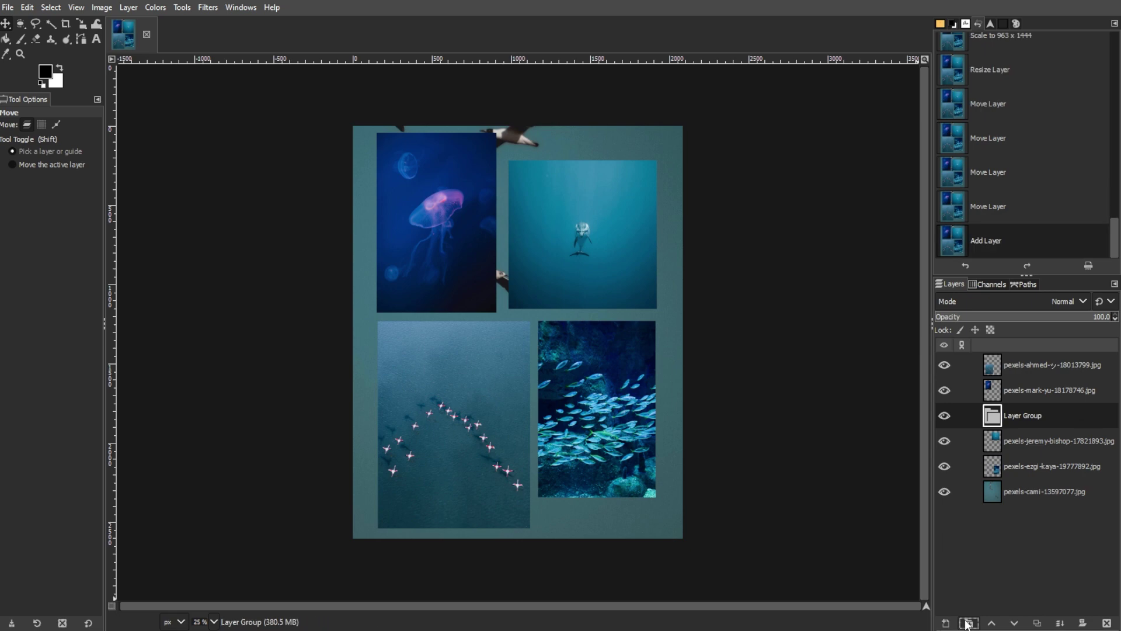
{"action": "left_click_drag", "start_coordinate": [1011, 413], "coordinate": [1008, 354]}
{"action": "left_click", "coordinate": [127, 8]}
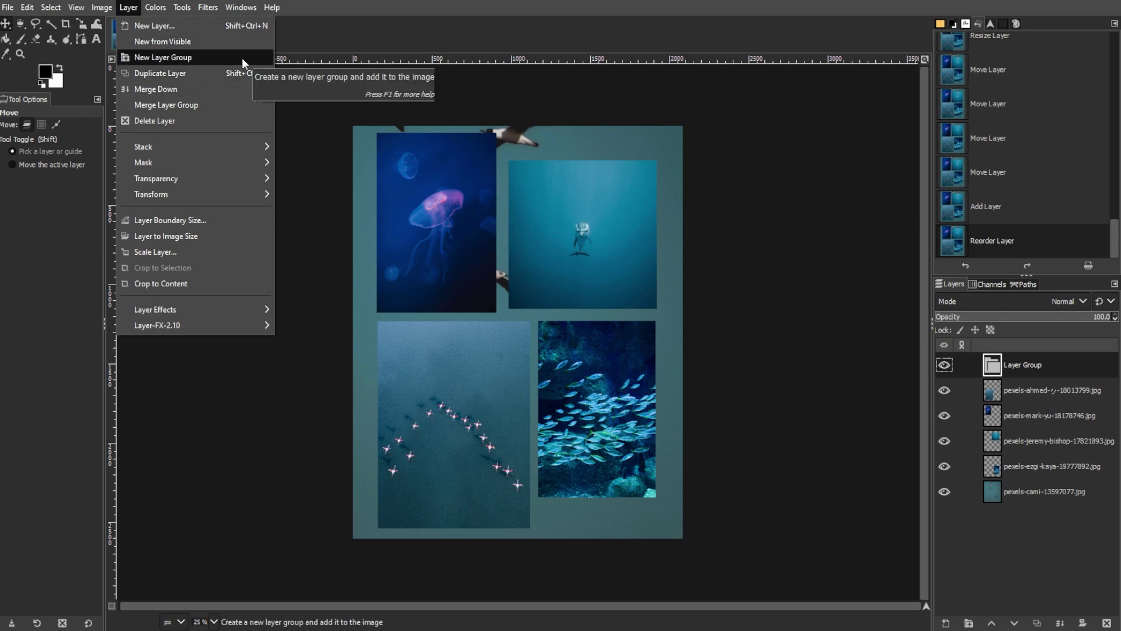
Step: Rename the top layer group from 'Layer Group' to 'NEW GROUP'
{"action": "left_click", "coordinate": [1017, 363]}
{"action": "double_click", "coordinate": [1024, 365]}
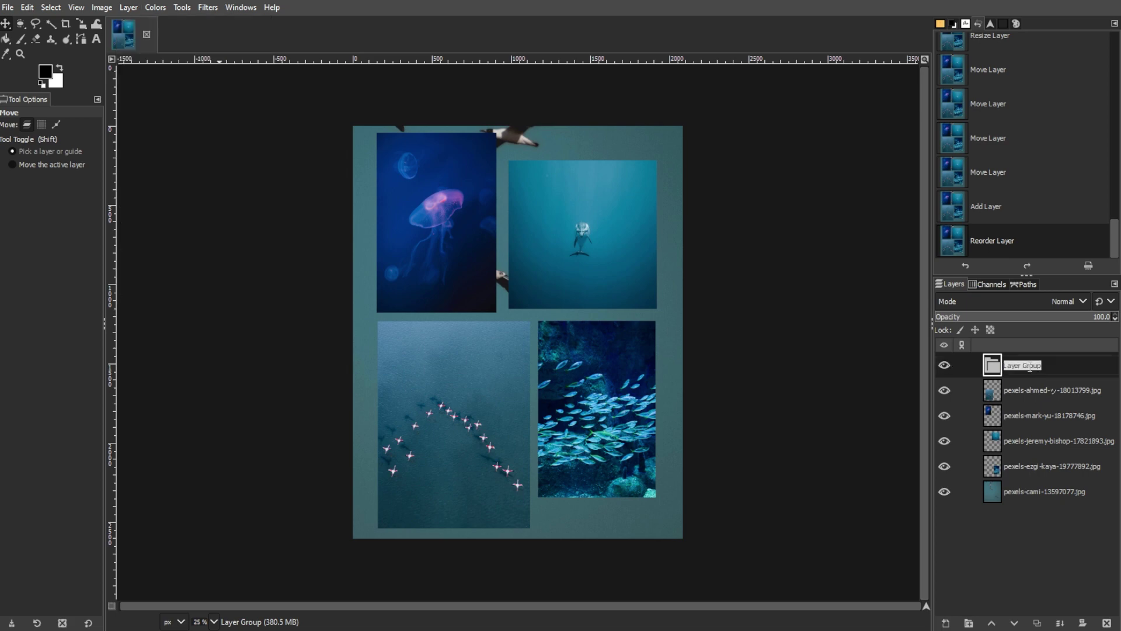
{"action": "type", "text": "NEW GROUP"}
{"action": "key", "text": "Return"}
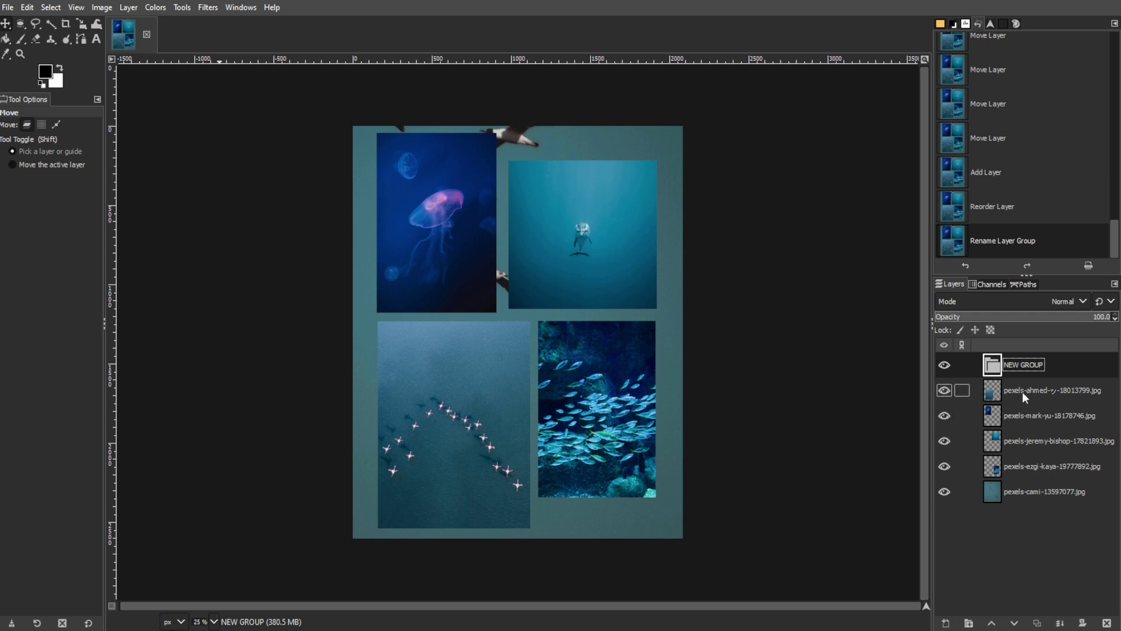
Step: Drag all five photo layers, including pexels-mark-yu-18178746.jpg and pexels-jeremy-bishop-17821893.jpg, into NEW GROUP
{"action": "left_click_drag", "start_coordinate": [1019, 396], "coordinate": [1031, 366]}
{"action": "left_click_drag", "start_coordinate": [1040, 414], "coordinate": [1034, 403]}
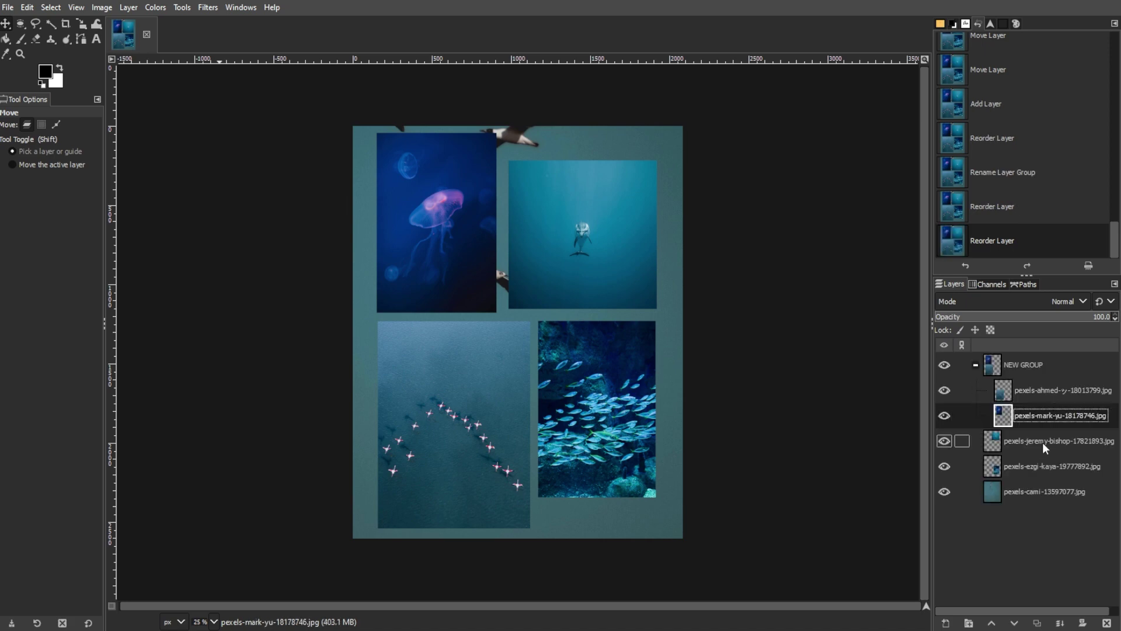
{"action": "left_click_drag", "start_coordinate": [1028, 440], "coordinate": [1041, 423]}
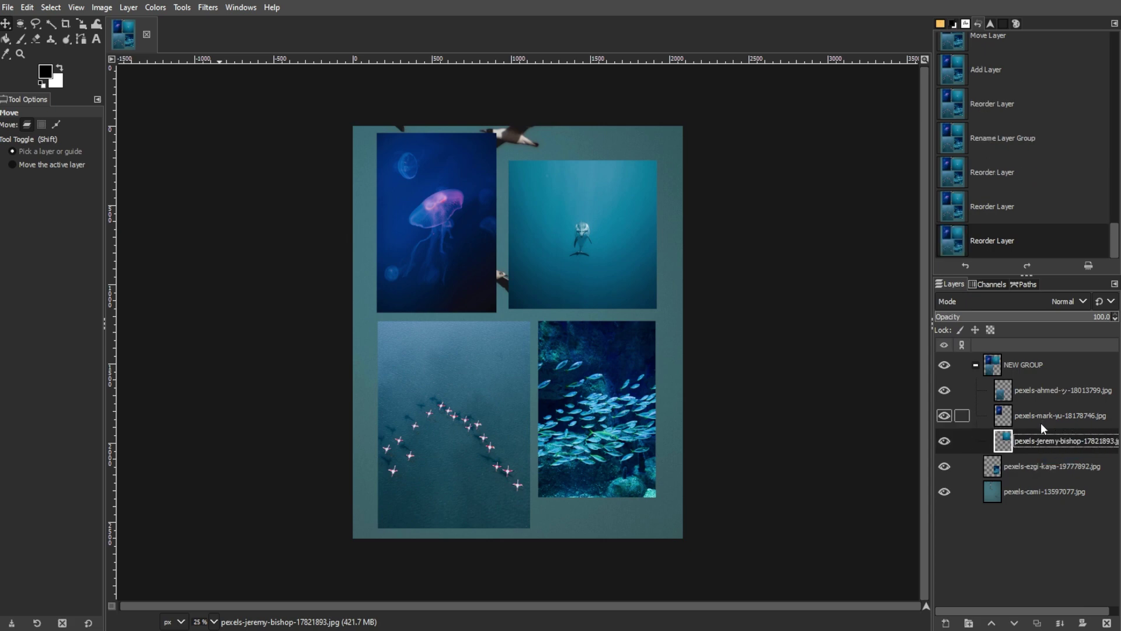
{"action": "left_click_drag", "start_coordinate": [1022, 463], "coordinate": [1051, 442]}
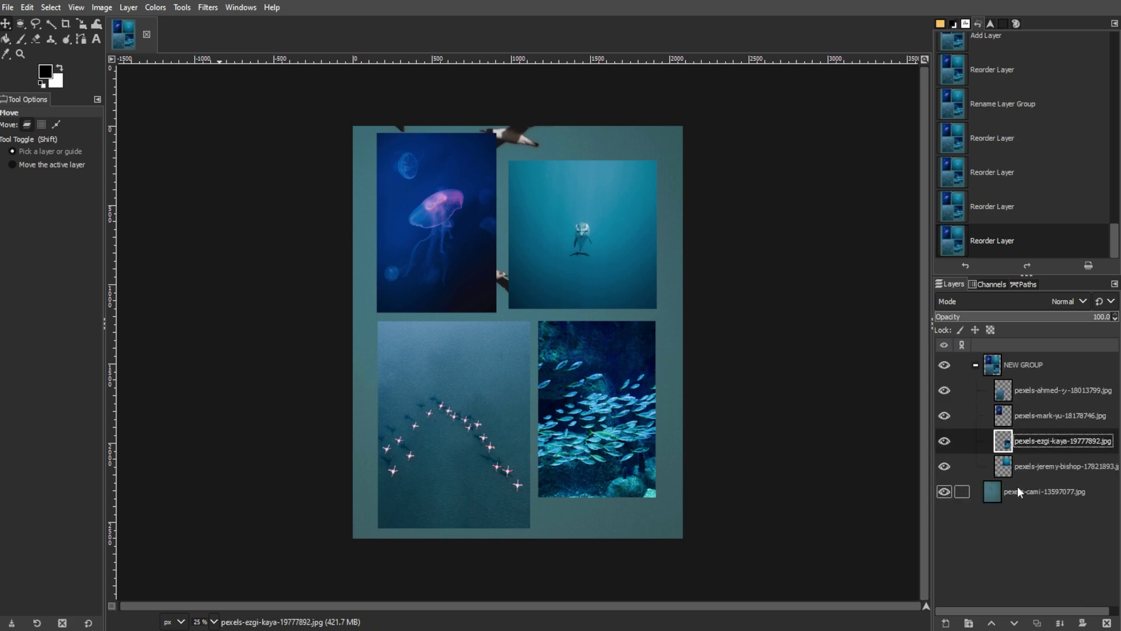
{"action": "left_click_drag", "start_coordinate": [1018, 487], "coordinate": [1042, 465]}
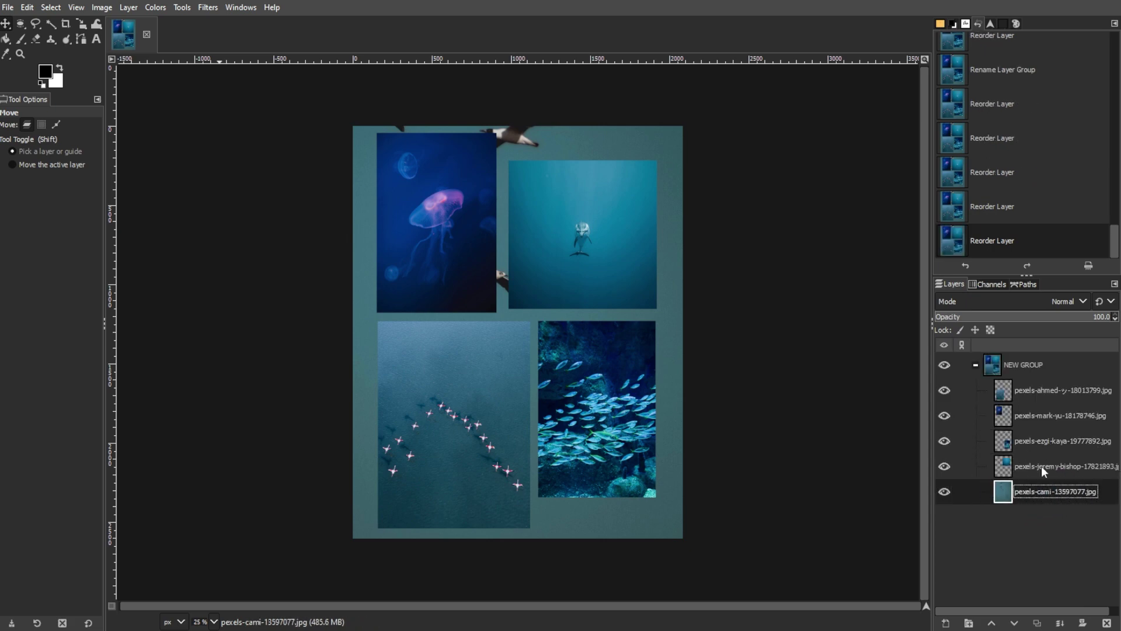
Step: Create a transparent 'Color Patch' layer above the background photo inside NEW GROUP
{"action": "left_click", "coordinate": [946, 623]}
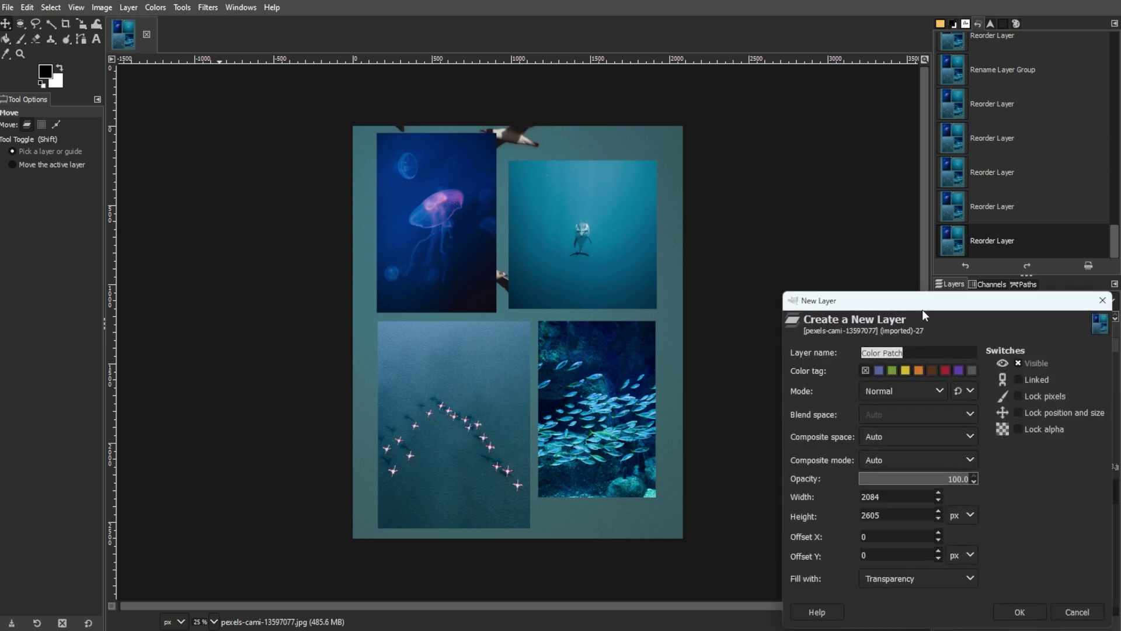
{"action": "left_click_drag", "start_coordinate": [919, 283], "coordinate": [647, 147]}
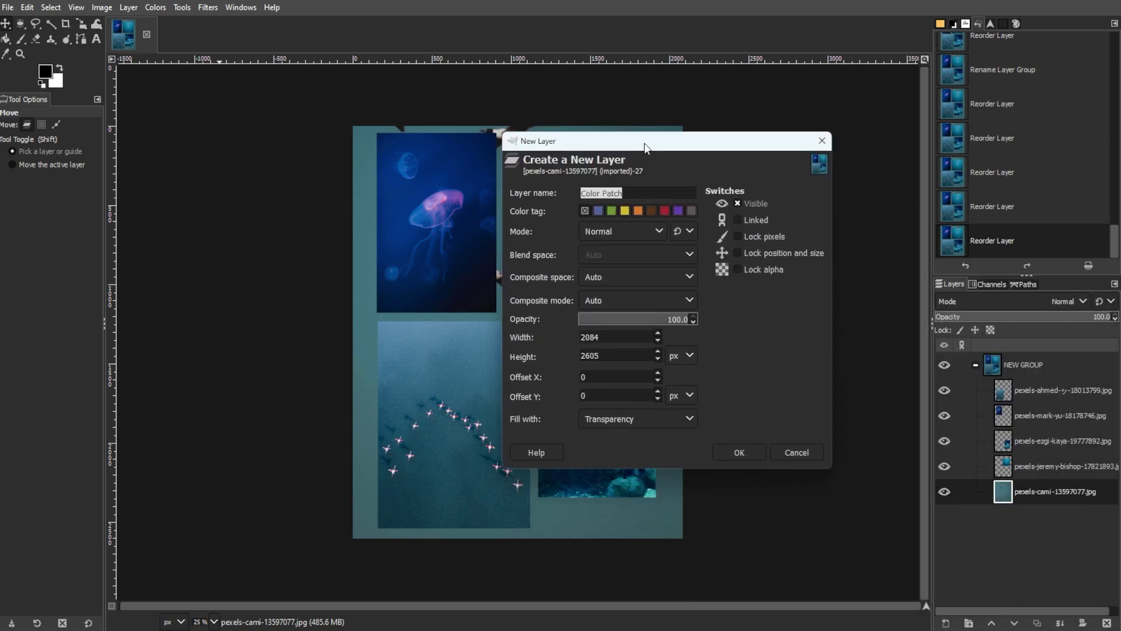
{"action": "left_click", "coordinate": [740, 451]}
{"action": "left_click", "coordinate": [1049, 488]}
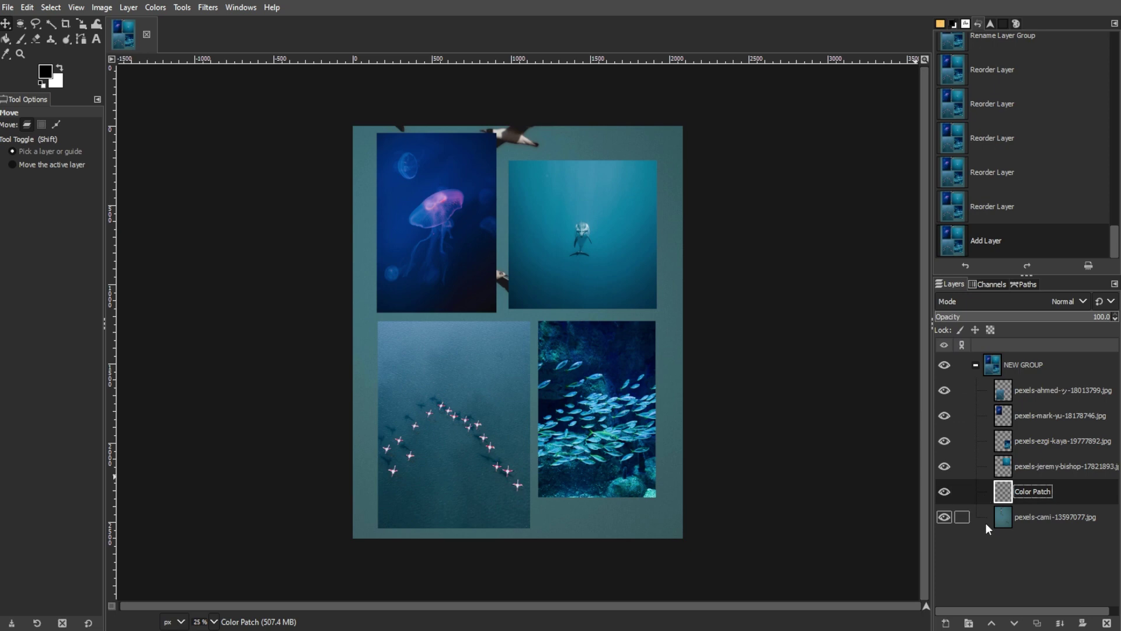
{"action": "left_click", "coordinate": [976, 365]}
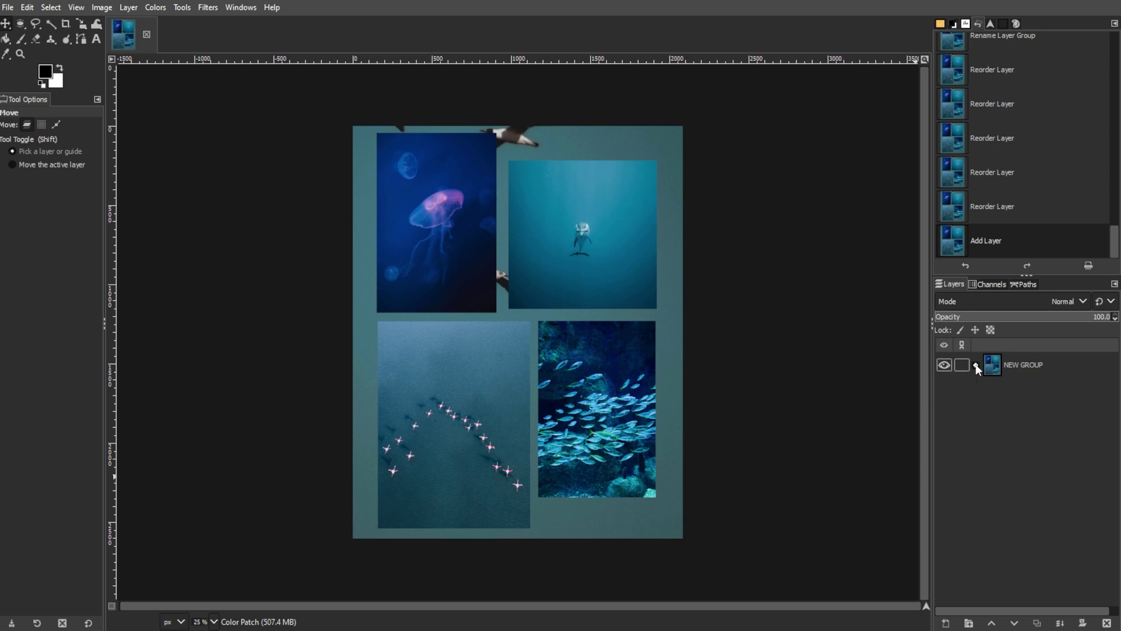
{"action": "left_click", "coordinate": [976, 365]}
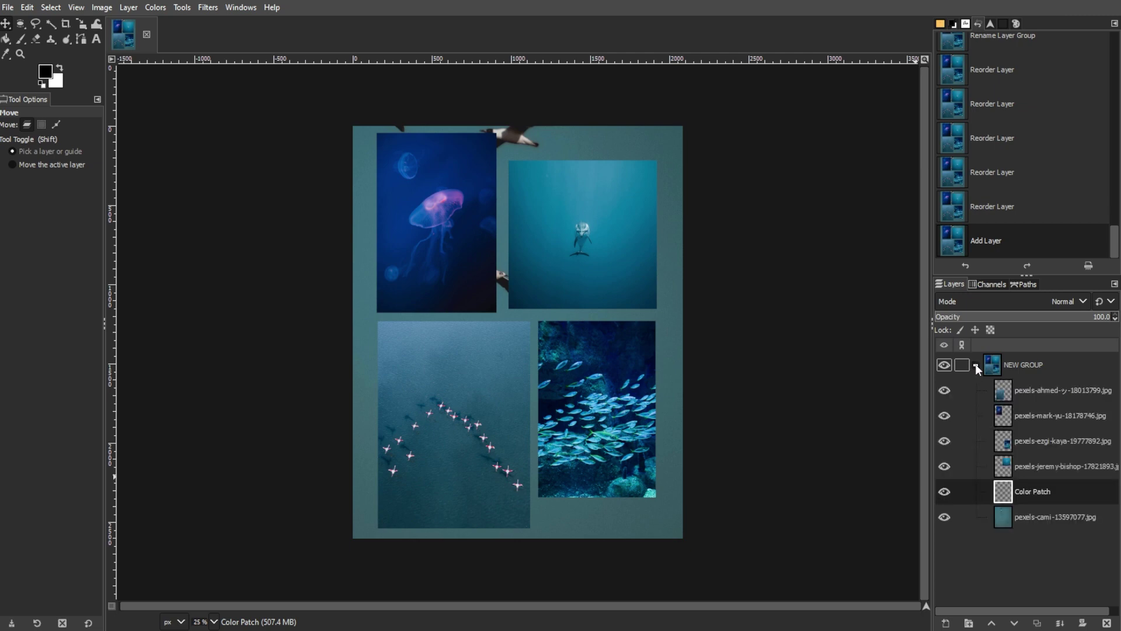
{"action": "left_click", "coordinate": [944, 365]}
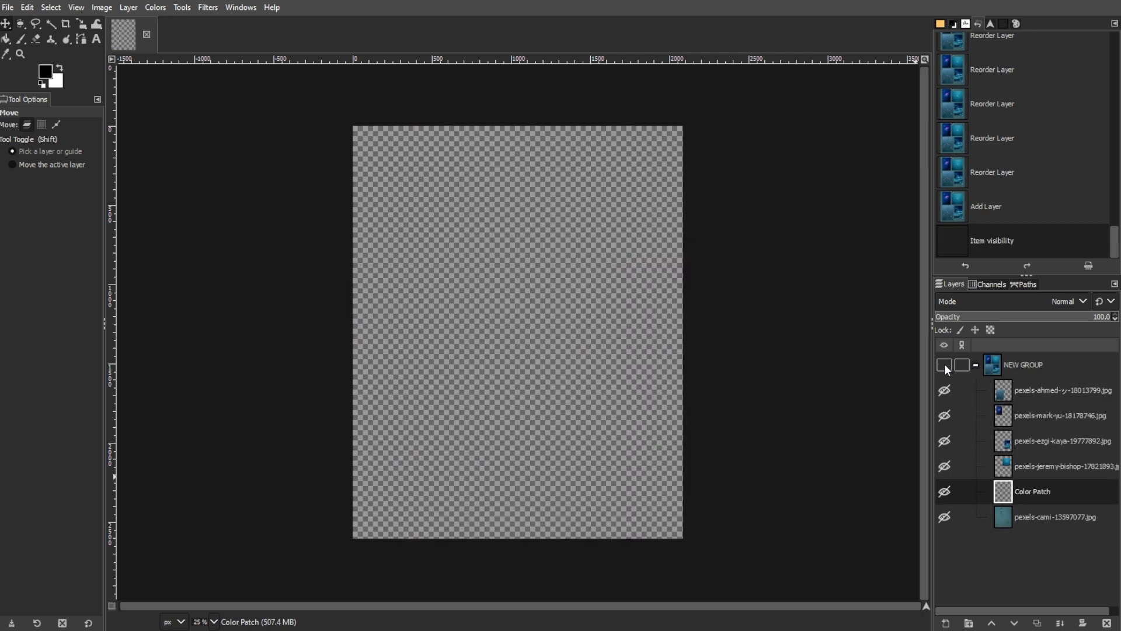
{"action": "left_click", "coordinate": [945, 365]}
{"action": "left_click", "coordinate": [944, 365]}
{"action": "left_click", "coordinate": [944, 365]}
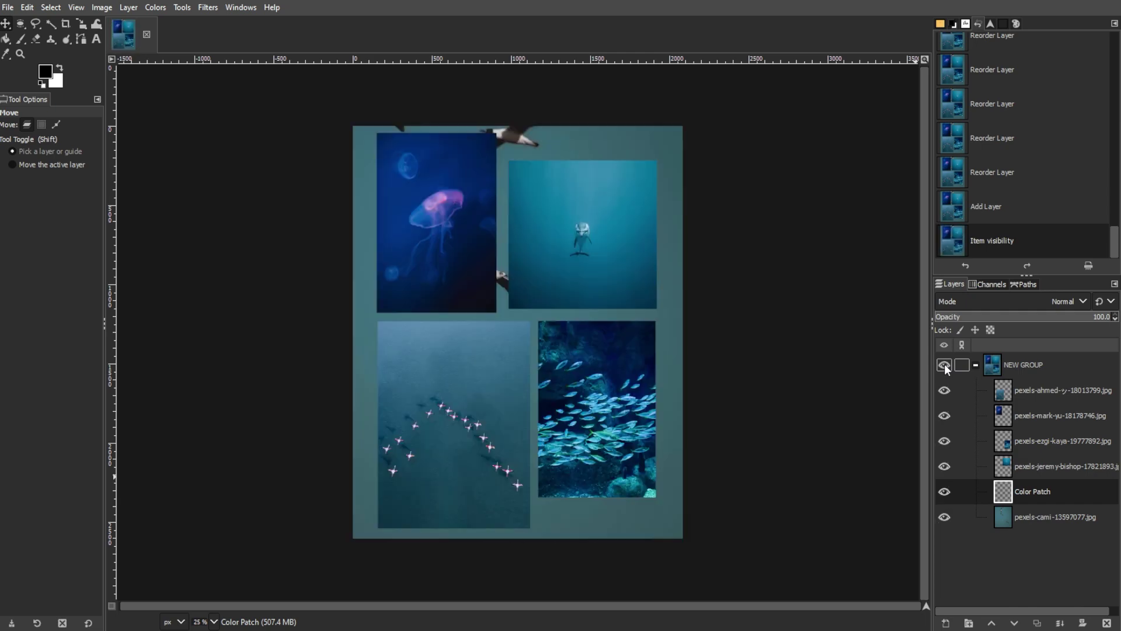
{"action": "left_click", "coordinate": [1022, 365]}
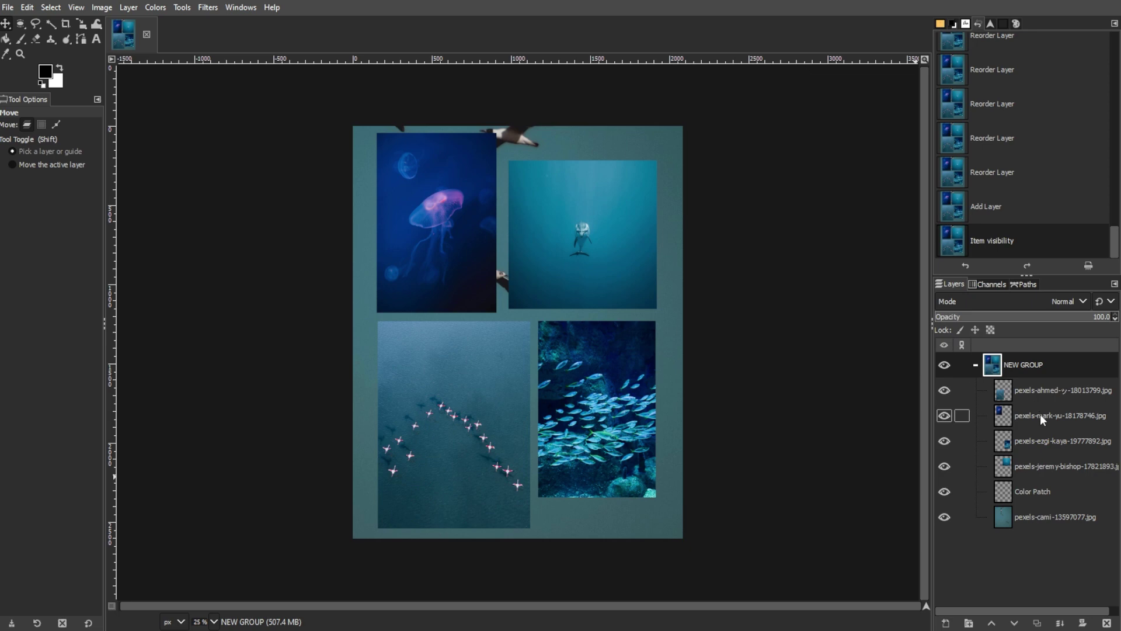
Step: Duplicate NEW GROUP, then delete the original so only 'NEW GROUP copy' remains
{"action": "right_click", "coordinate": [1022, 371]}
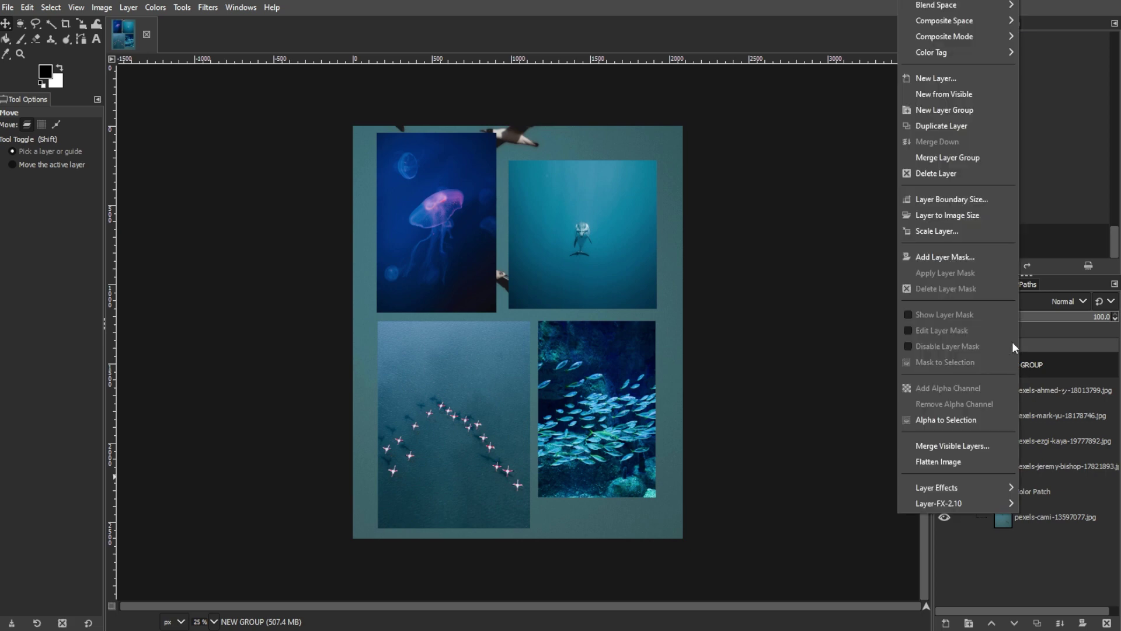
{"action": "left_click", "coordinate": [942, 125]}
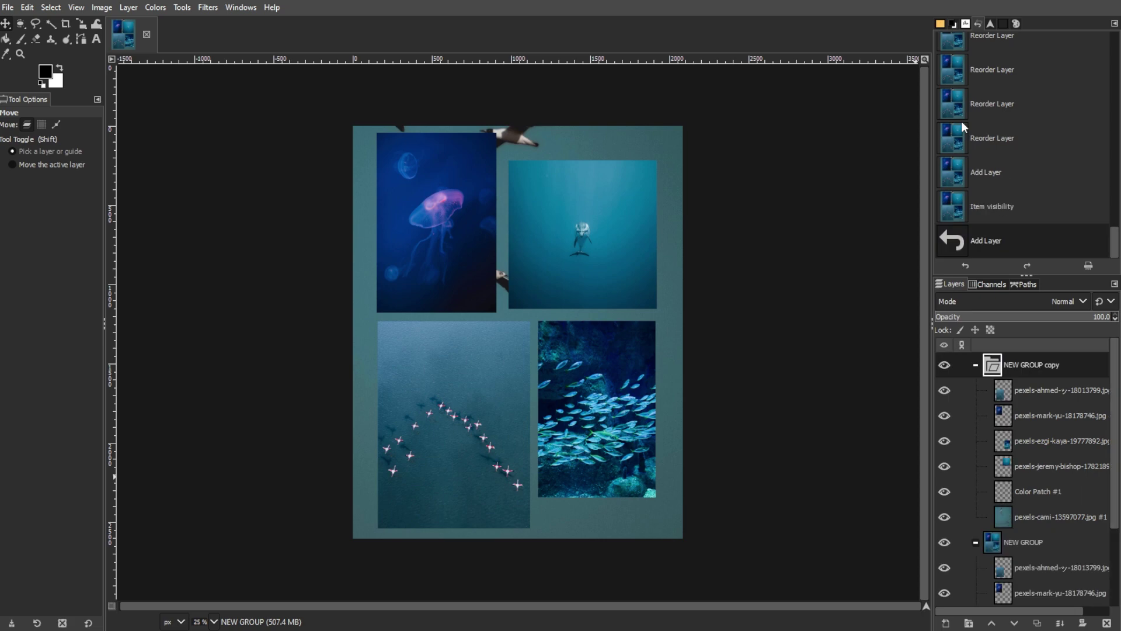
{"action": "left_click", "coordinate": [1043, 543]}
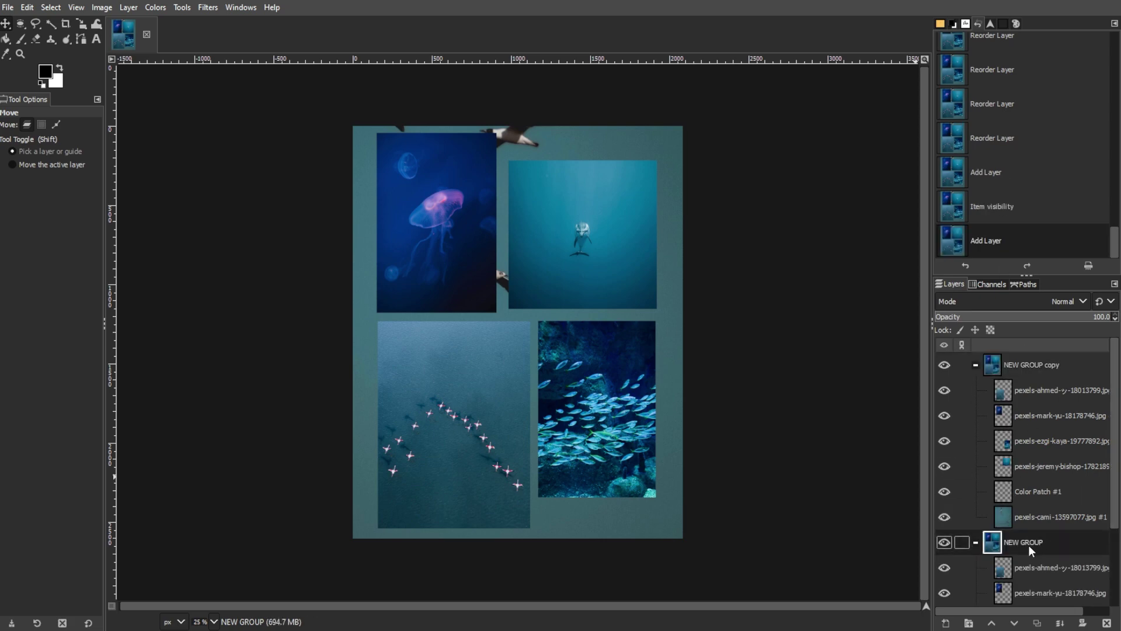
{"action": "left_click_drag", "start_coordinate": [1028, 545], "coordinate": [1013, 355]}
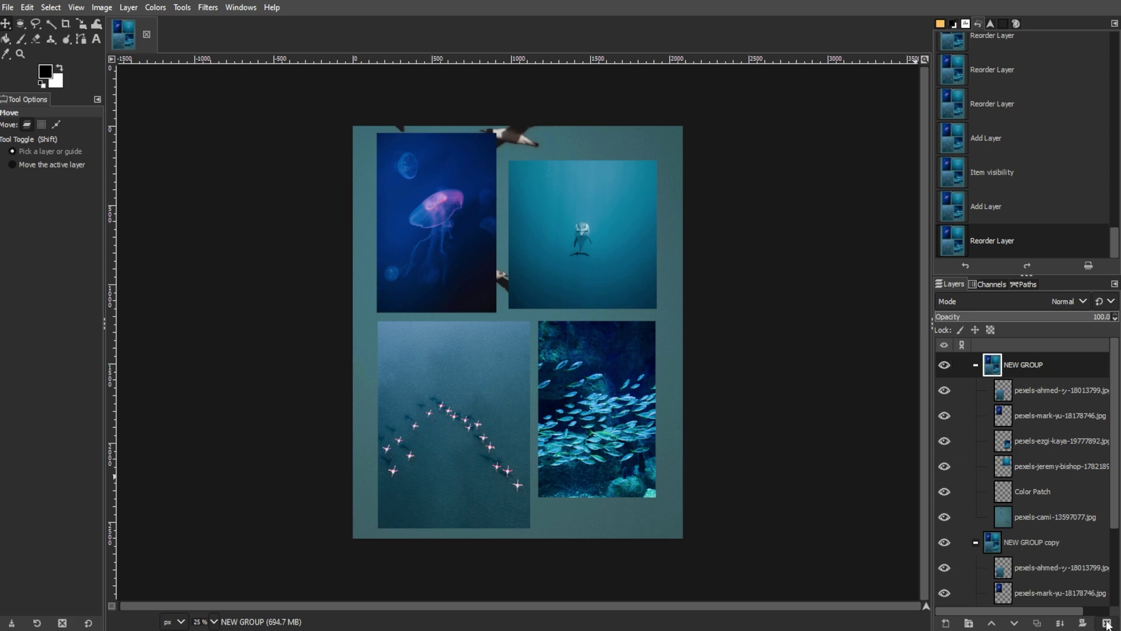
{"action": "left_click", "coordinate": [1106, 623]}
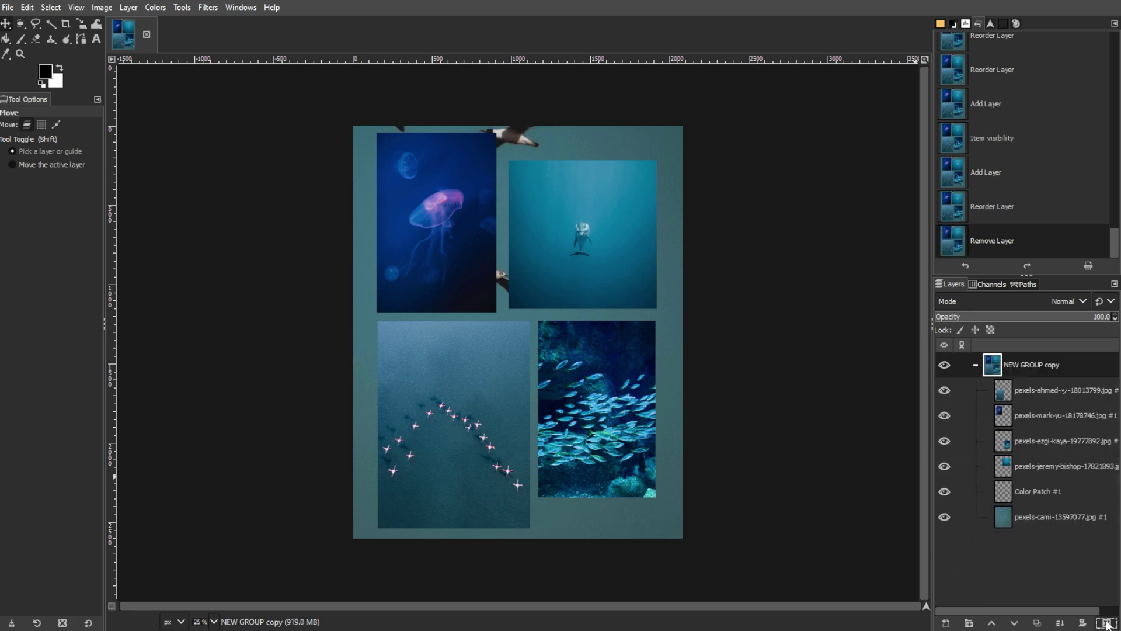
Step: Add a new Layer Group and move it to the top of NEW GROUP copy
{"action": "double_click", "coordinate": [1038, 364]}
{"action": "left_click", "coordinate": [1032, 465]}
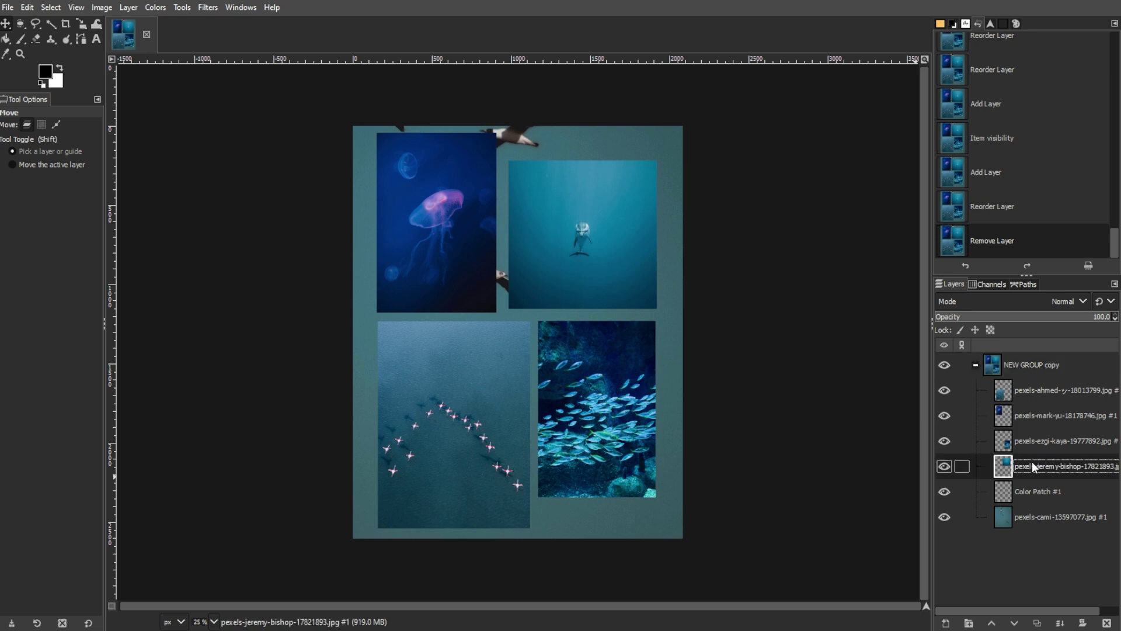
{"action": "left_click", "coordinate": [969, 623]}
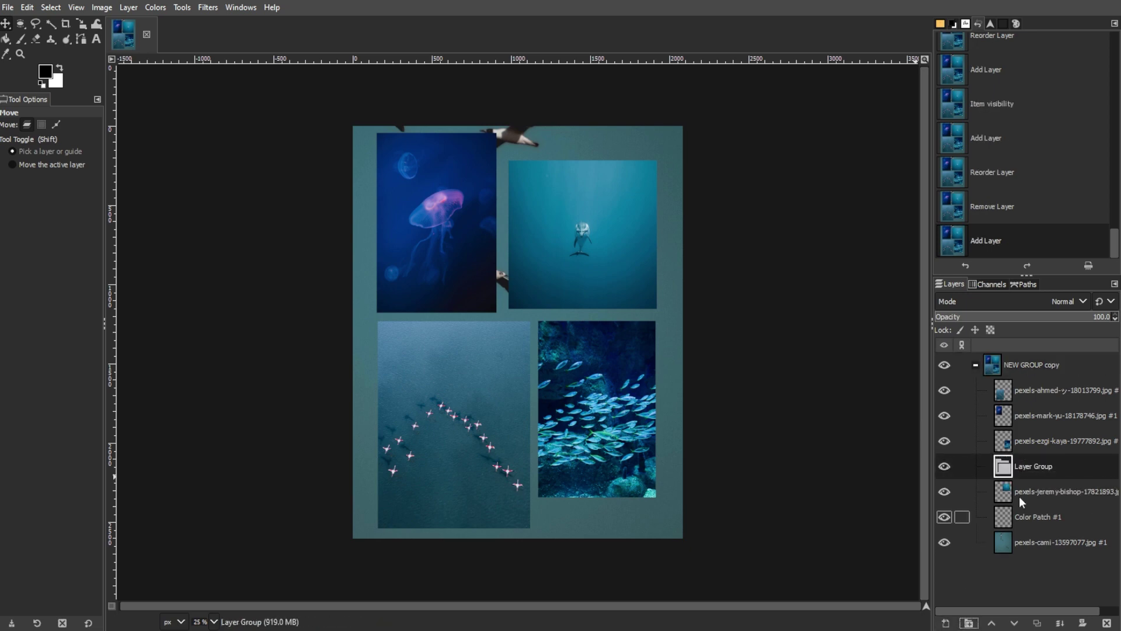
{"action": "left_click", "coordinate": [1037, 465]}
{"action": "left_click_drag", "start_coordinate": [1037, 465], "coordinate": [1075, 536]}
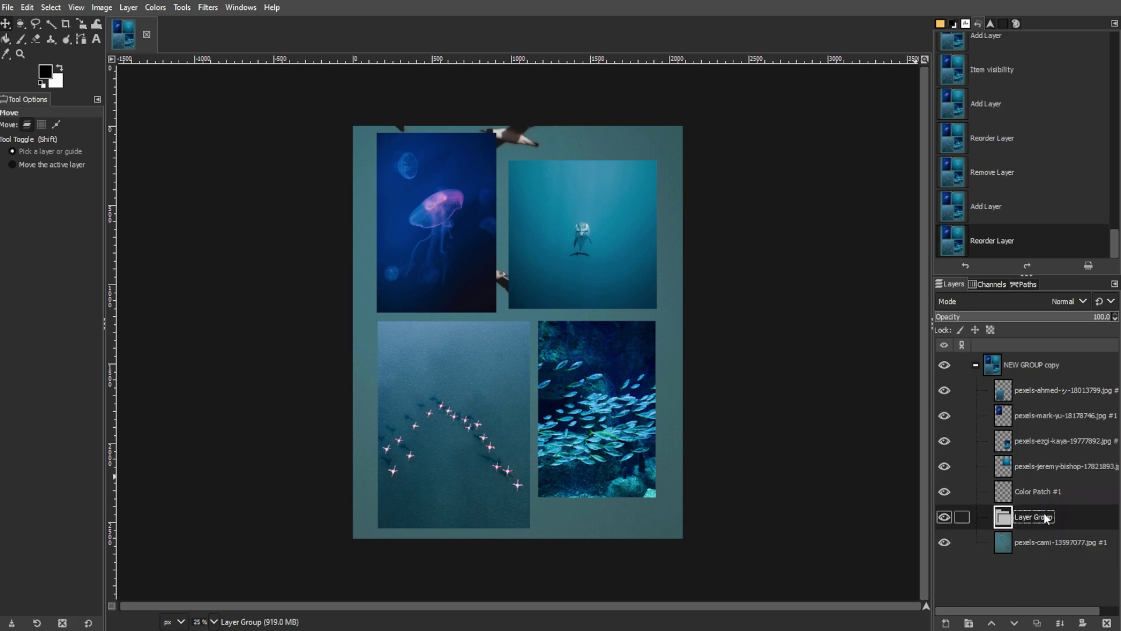
{"action": "left_click_drag", "start_coordinate": [1070, 517], "coordinate": [1055, 388]}
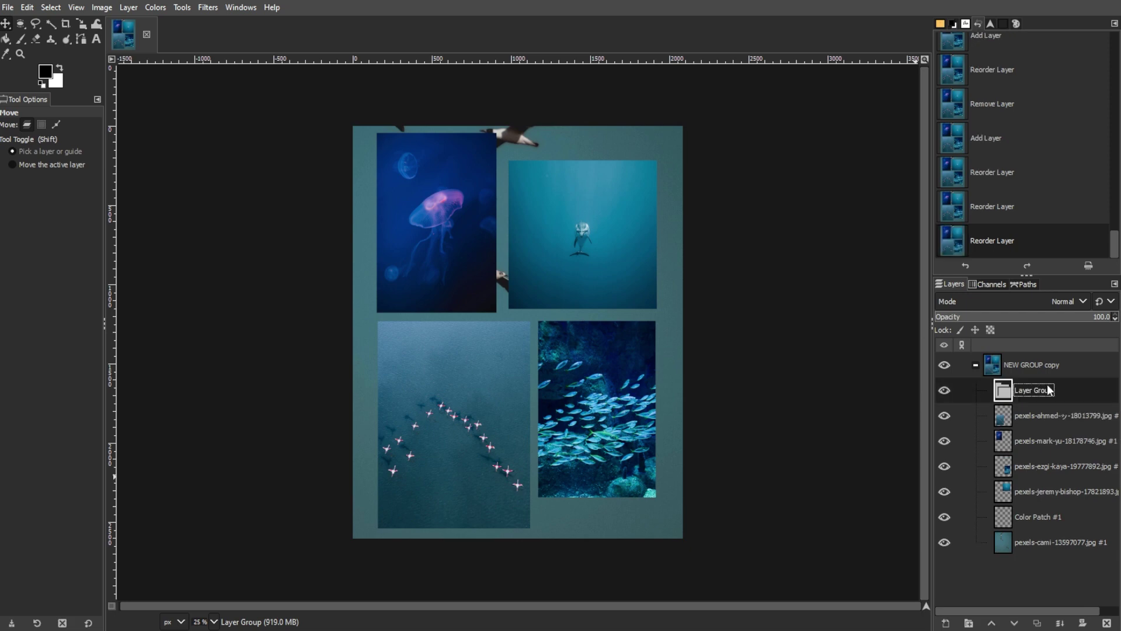
Step: Nest Layer Group #1 inside Layer Group and Layer Group #2 inside #1, then collapse them
{"action": "left_click", "coordinate": [965, 623]}
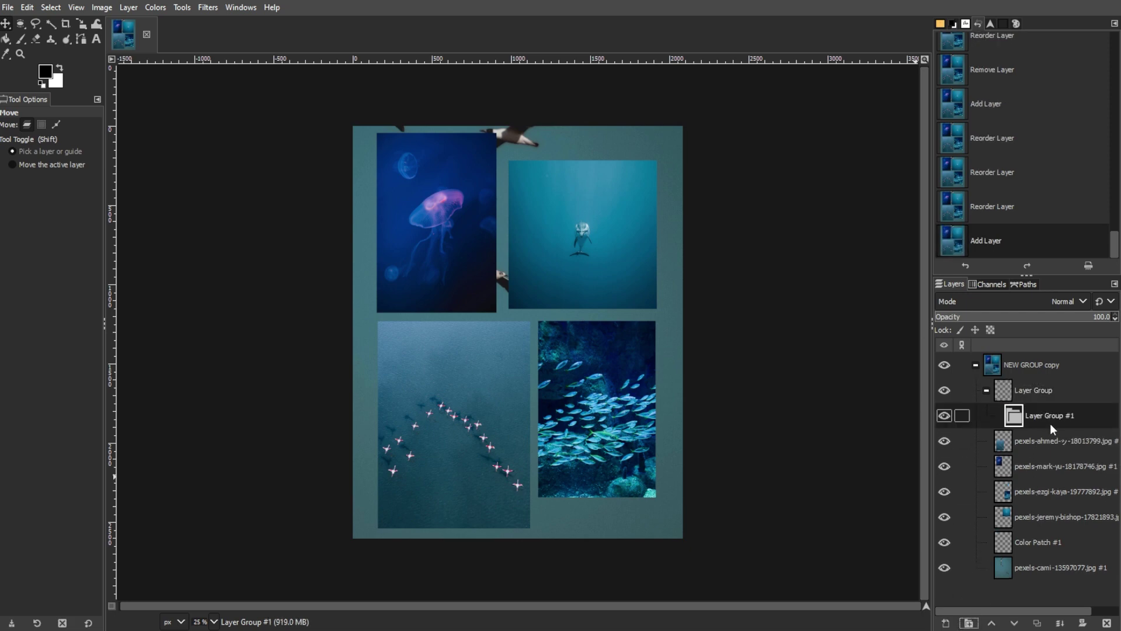
{"action": "left_click", "coordinate": [969, 623]}
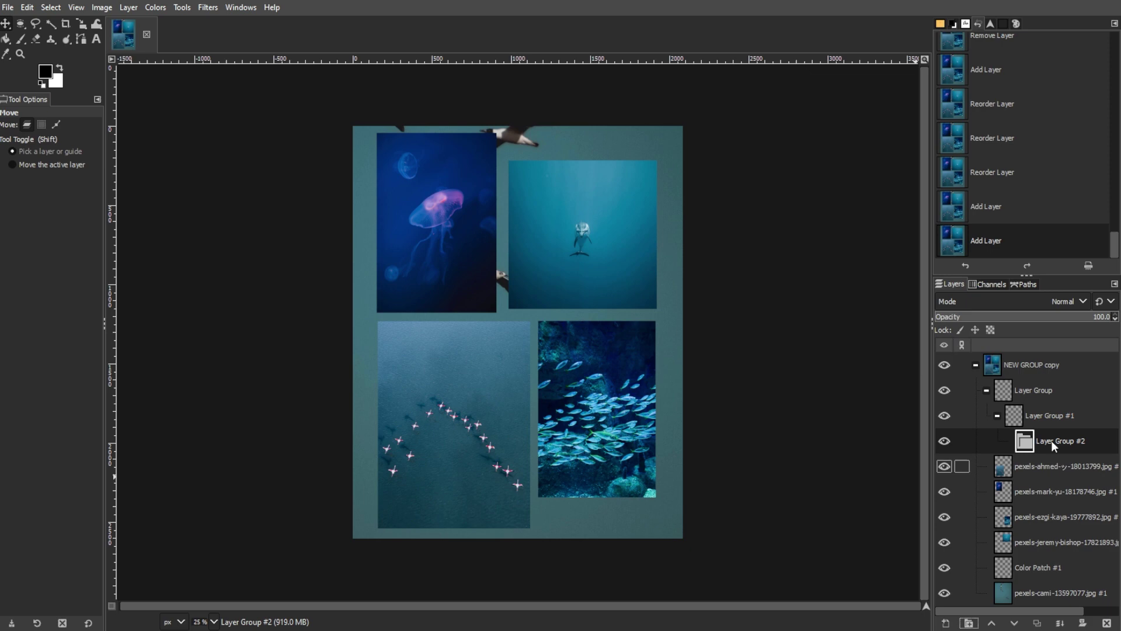
{"action": "left_click", "coordinate": [998, 416]}
{"action": "left_click", "coordinate": [986, 390]}
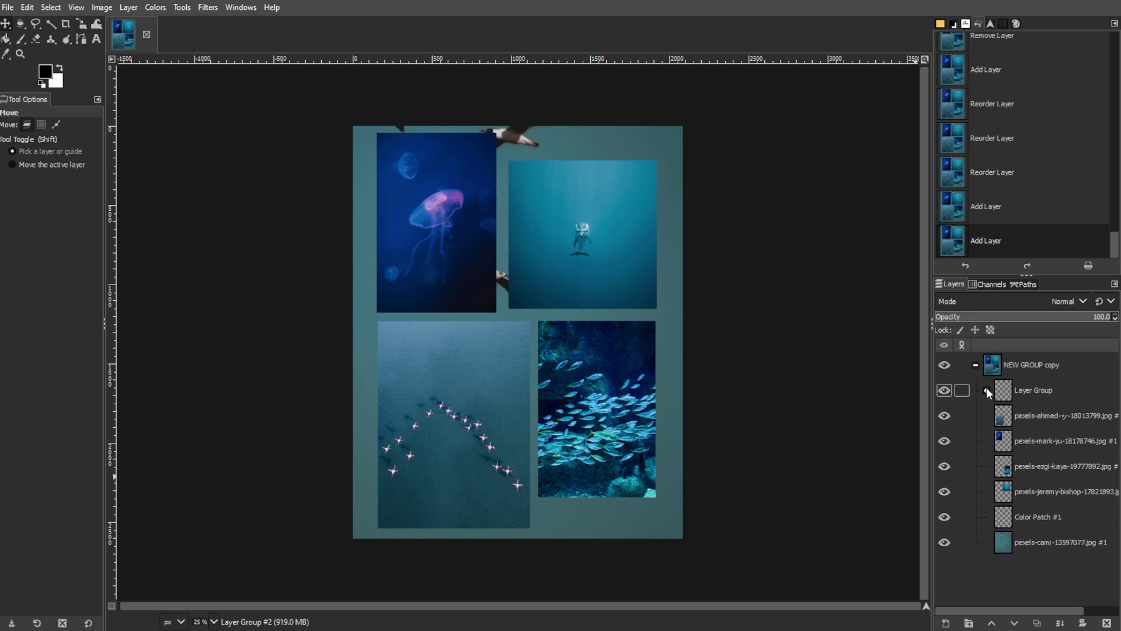
{"action": "left_click", "coordinate": [987, 388]}
{"action": "left_click", "coordinate": [987, 388]}
{"action": "left_click", "coordinate": [1028, 365]}
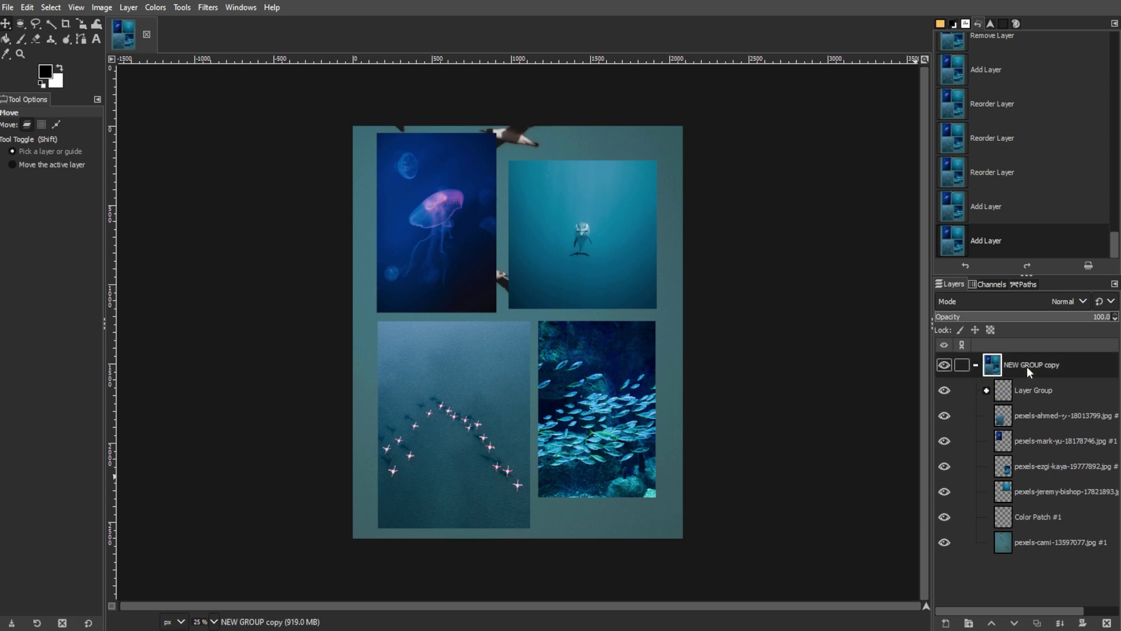
{"action": "left_click_drag", "start_coordinate": [1003, 324], "coordinate": [1067, 320]}
{"action": "left_click", "coordinate": [1020, 303]}
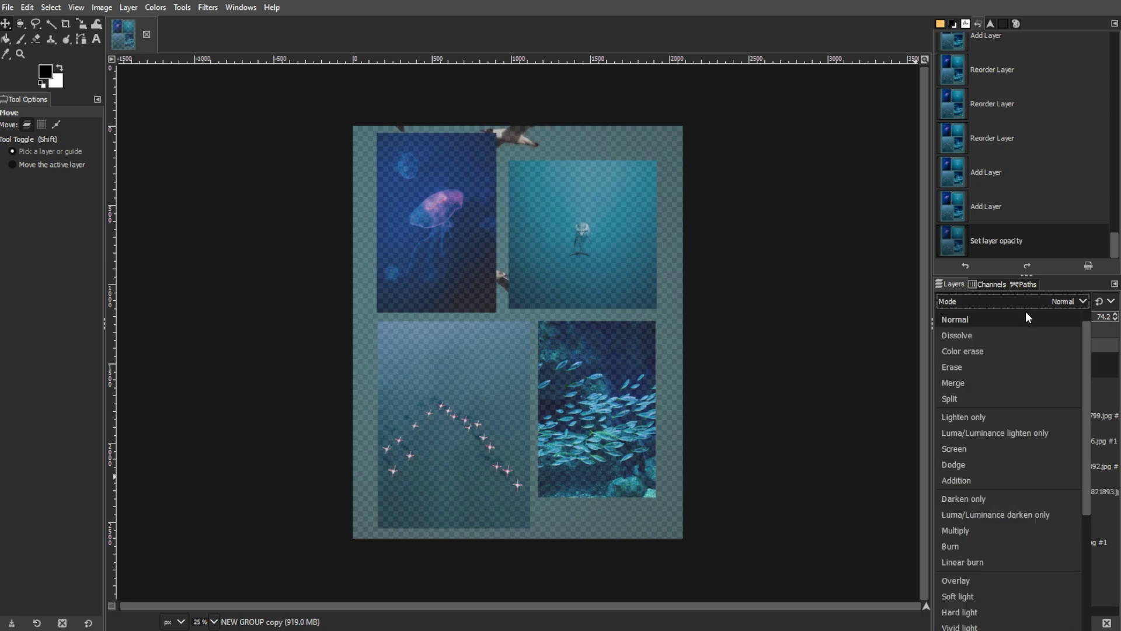
{"action": "left_click", "coordinate": [1027, 305]}
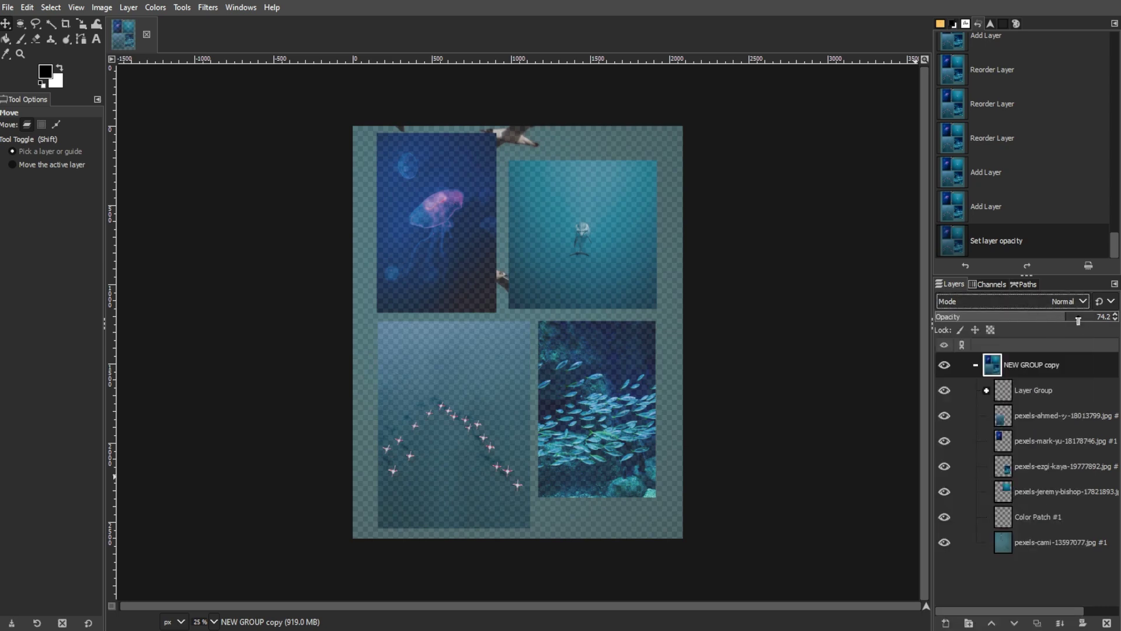
{"action": "left_click_drag", "start_coordinate": [1066, 316], "coordinate": [1119, 318]}
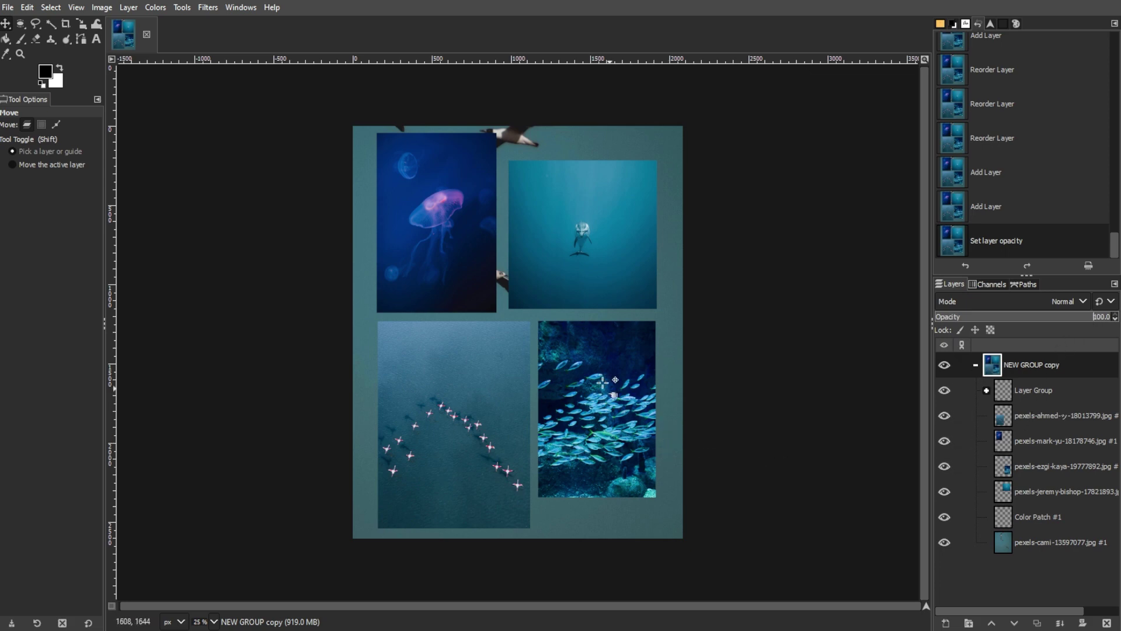
{"action": "middle_click", "coordinate": [587, 272], "text": "alt"}
{"action": "middle_click", "coordinate": [603, 422], "text": "alt"}
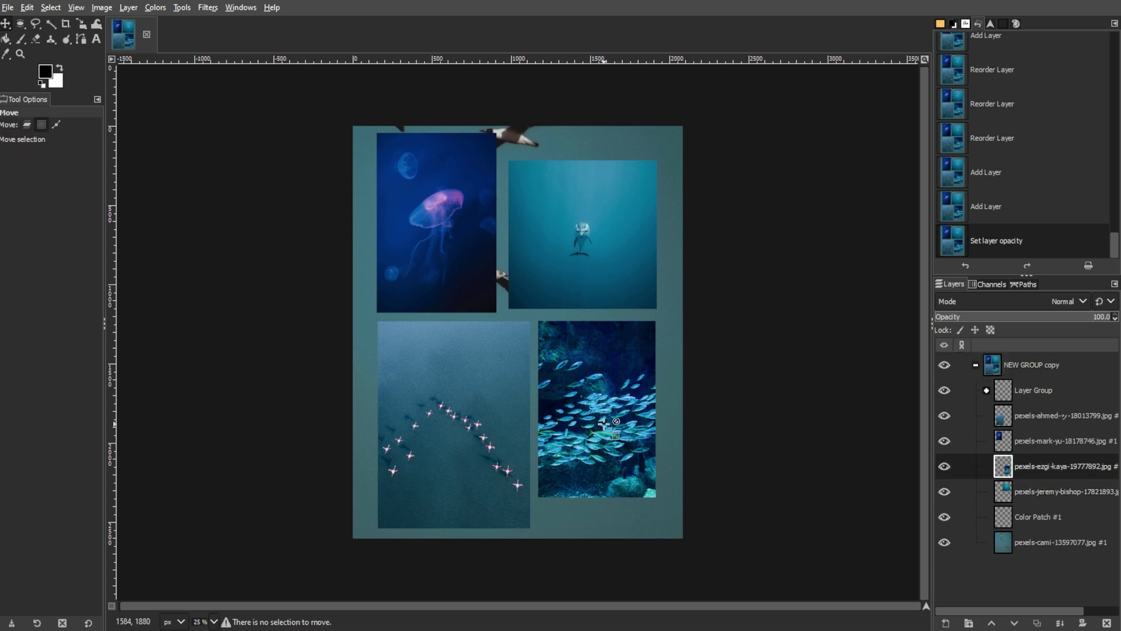
{"action": "middle_click", "coordinate": [462, 234], "text": "alt"}
{"action": "middle_click", "coordinate": [481, 417], "text": "alt"}
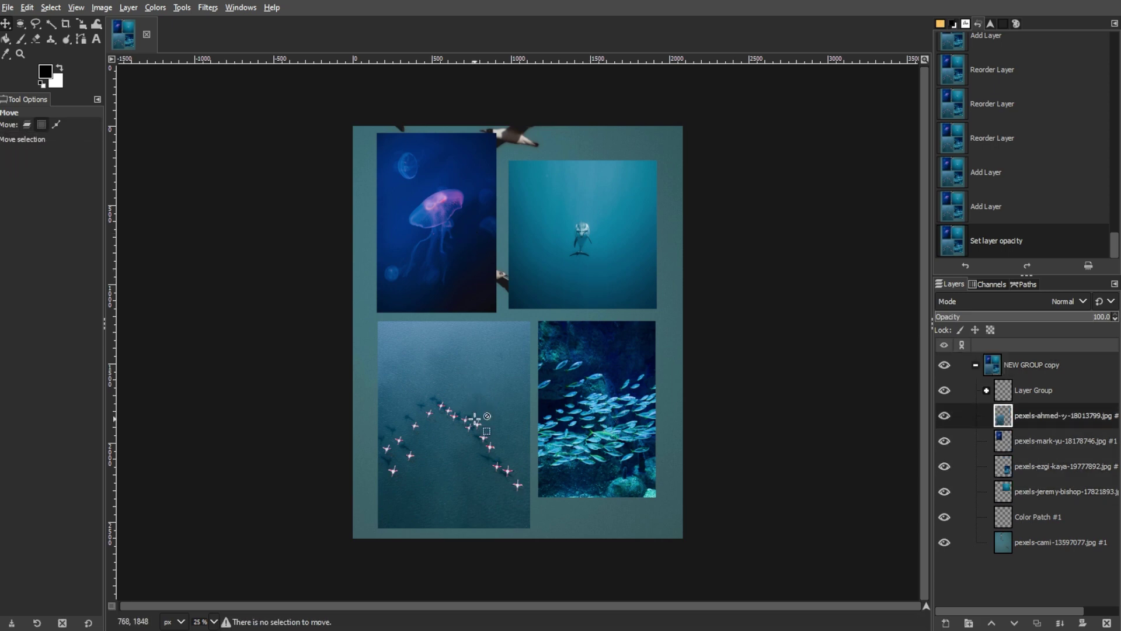
{"action": "left_click", "coordinate": [28, 8]}
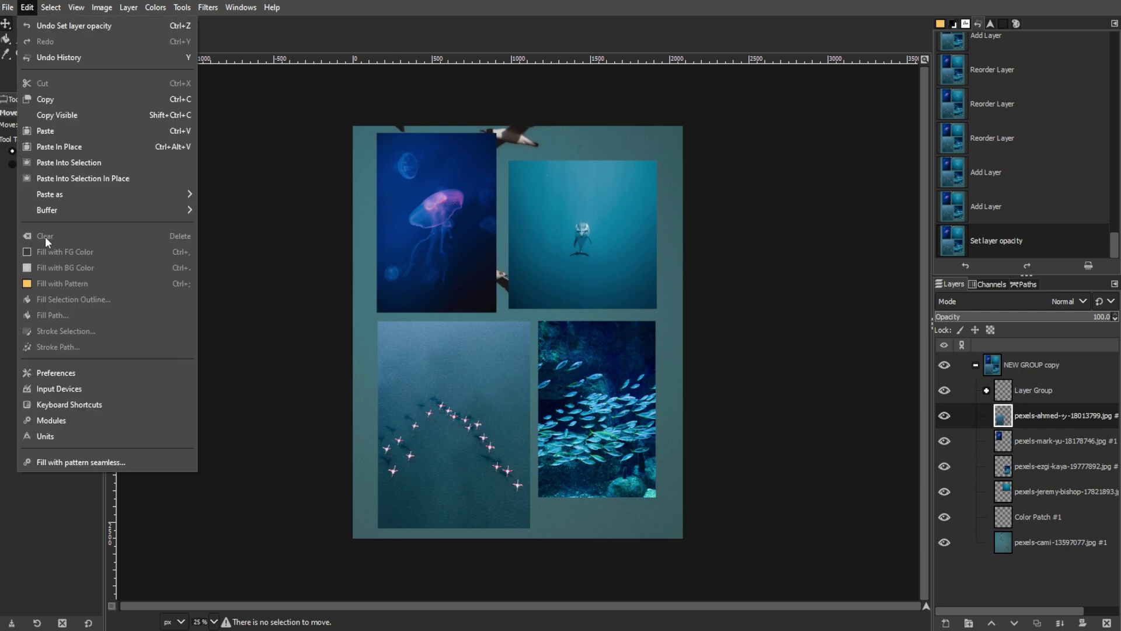
{"action": "left_click", "coordinate": [54, 367]}
{"action": "left_click", "coordinate": [345, 201]}
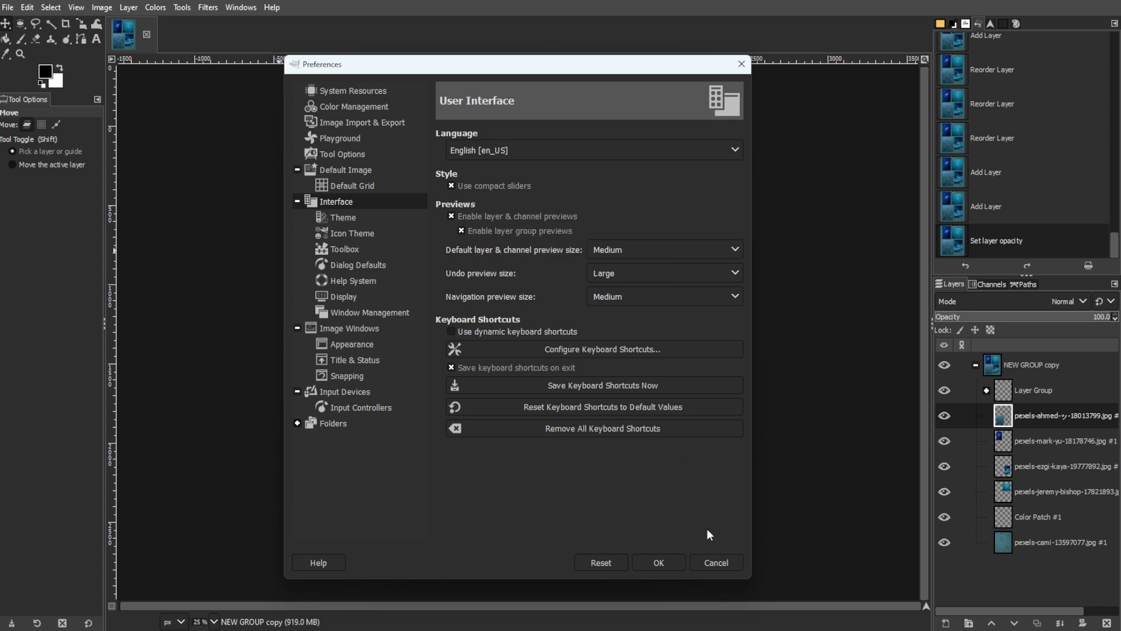
{"action": "left_click", "coordinate": [716, 564]}
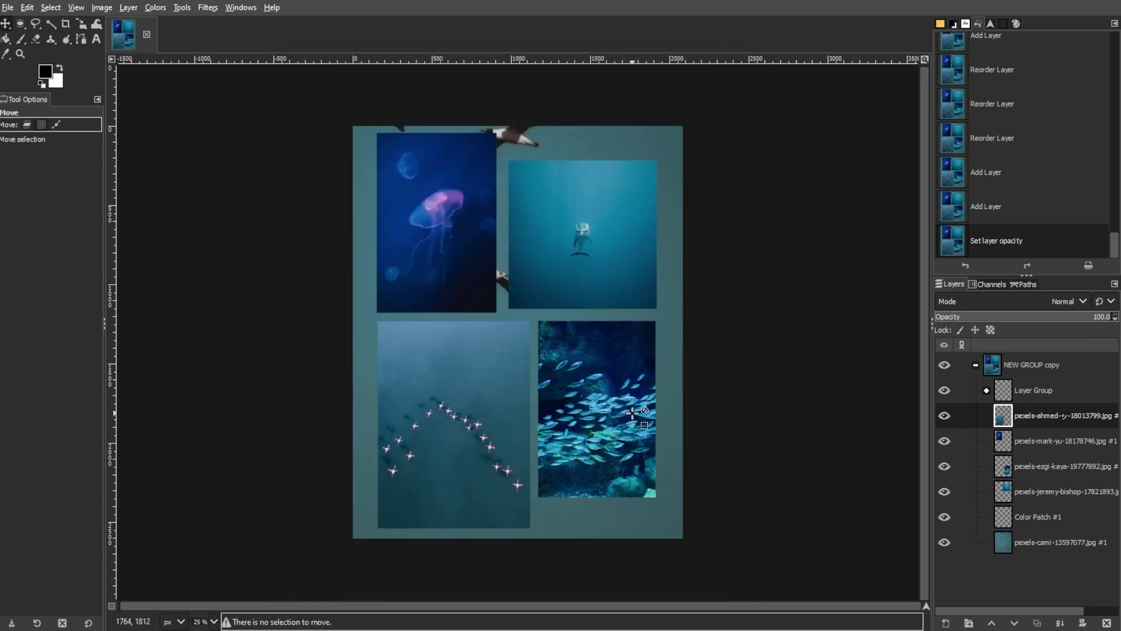
{"action": "left_click", "coordinate": [596, 396]}
{"action": "left_click", "coordinate": [491, 393]}
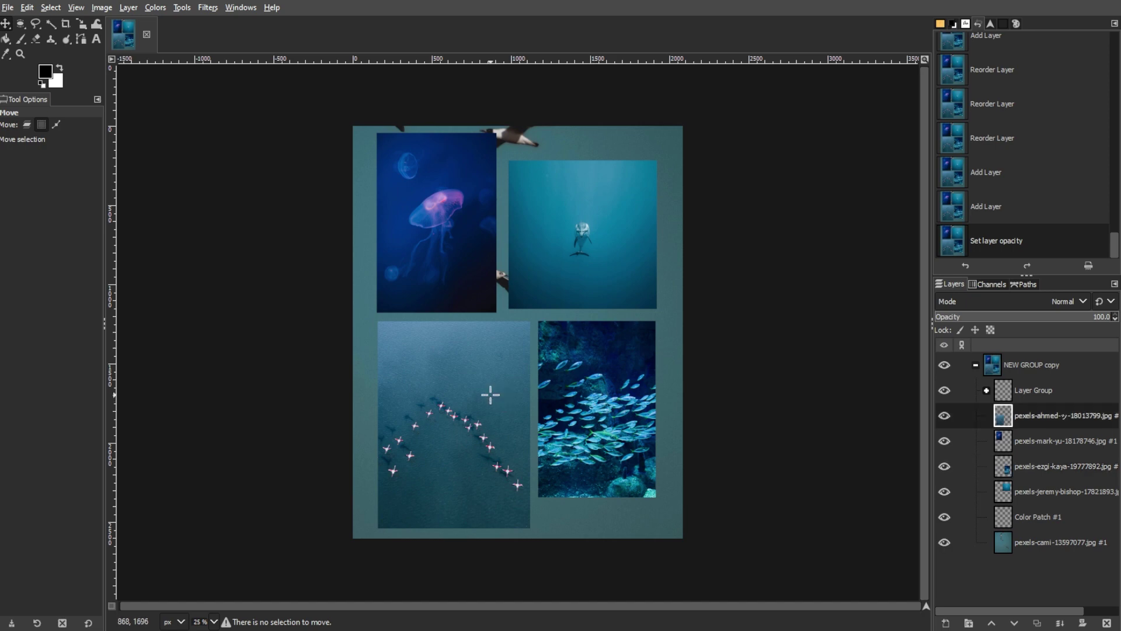
{"action": "left_click", "coordinate": [562, 281]}
{"action": "left_click", "coordinate": [436, 254]}
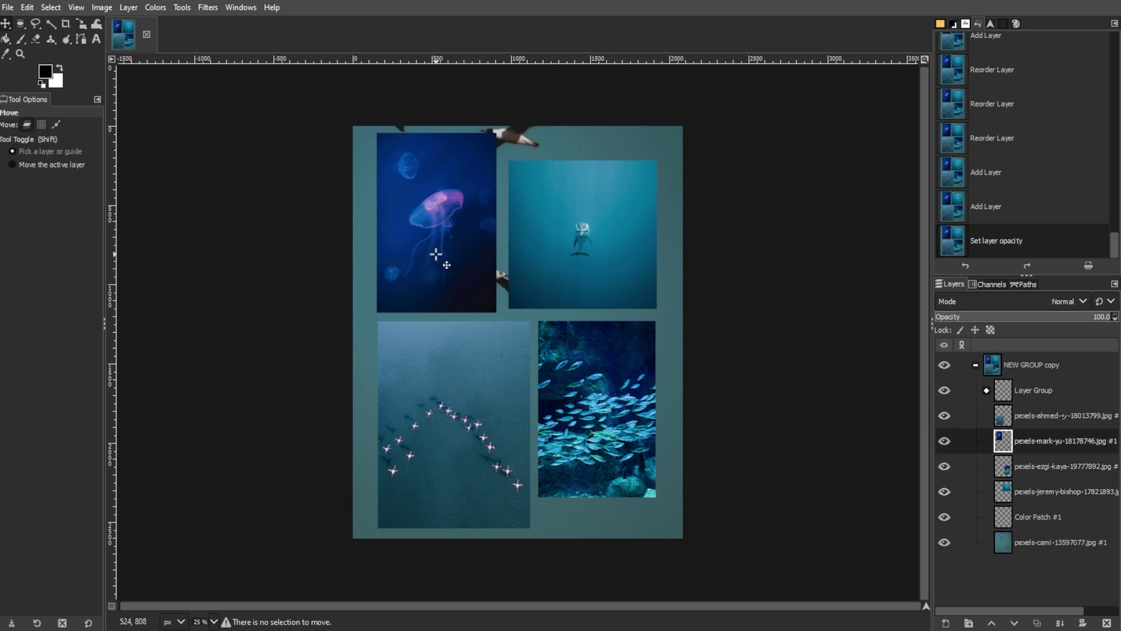